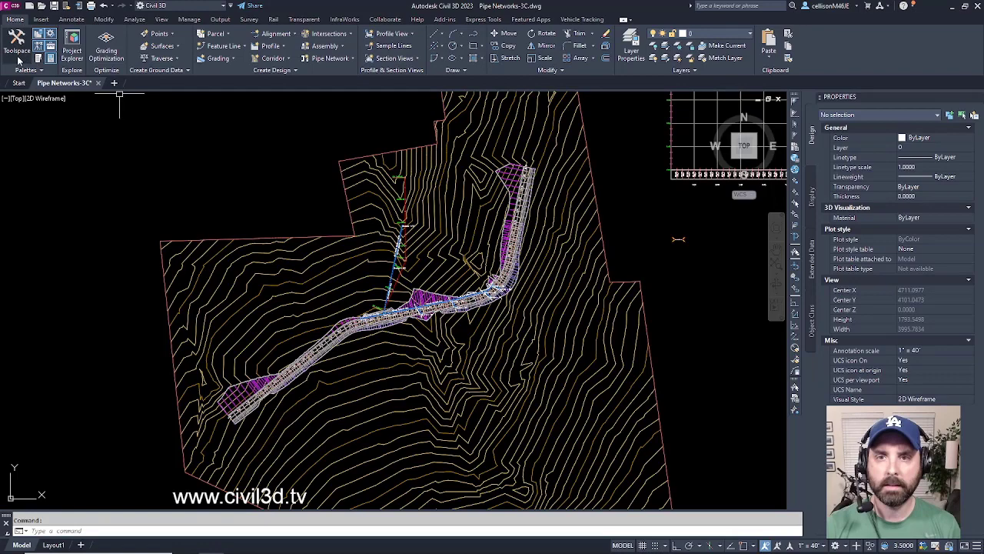
# Open Toolspace, look over the Settings tree, and return to the Prospector object list
pyautogui.click(18, 60)
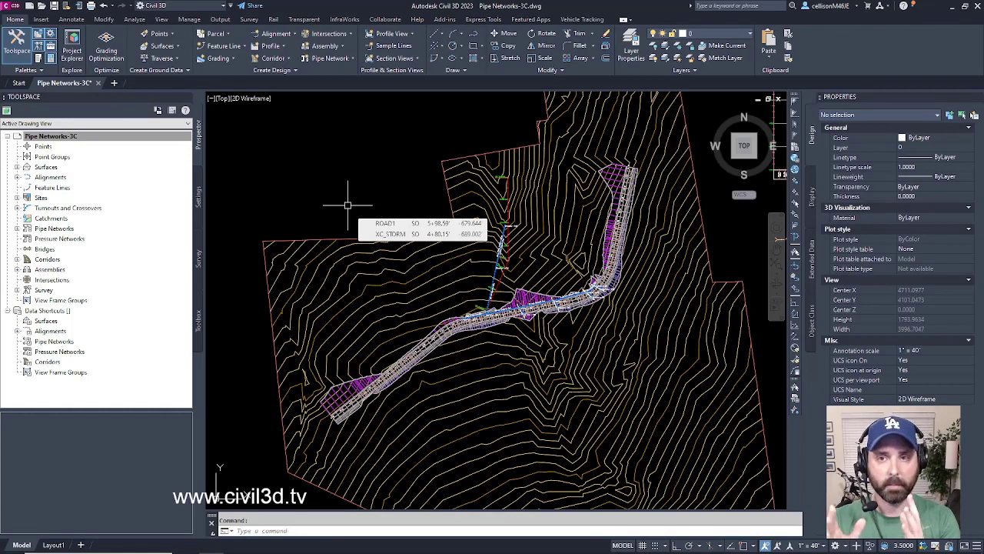
pyautogui.click(202, 214)
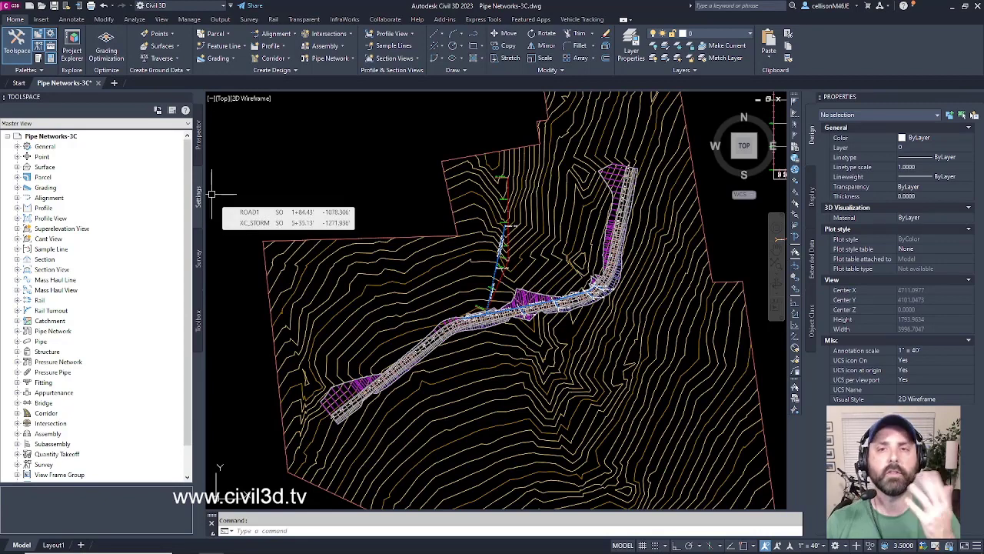
pyautogui.click(198, 148)
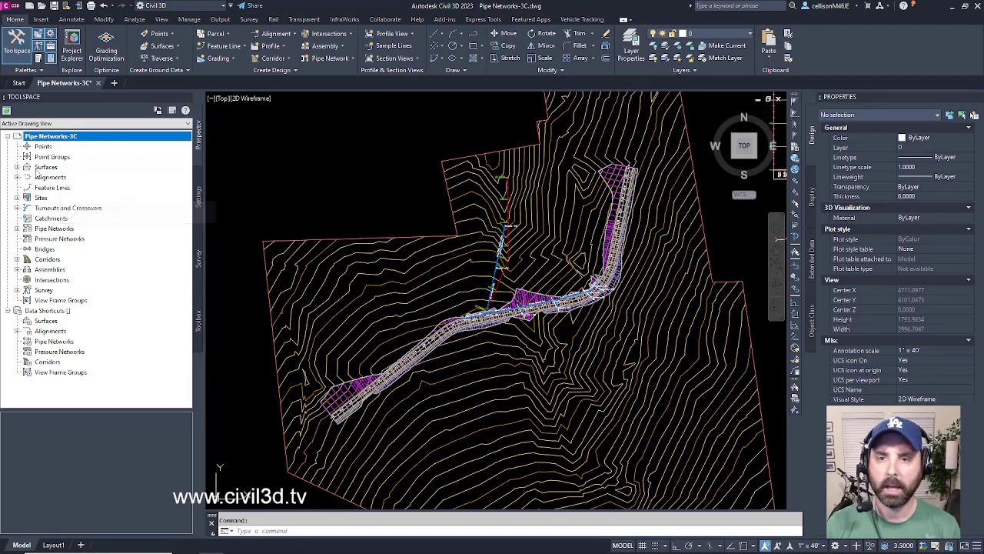
pyautogui.click(17, 167)
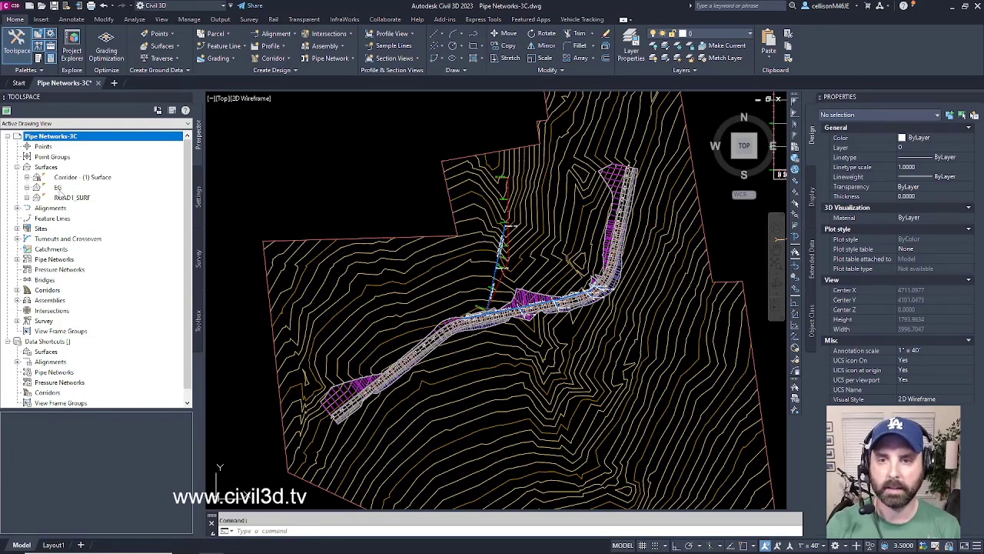
pyautogui.click(59, 189)
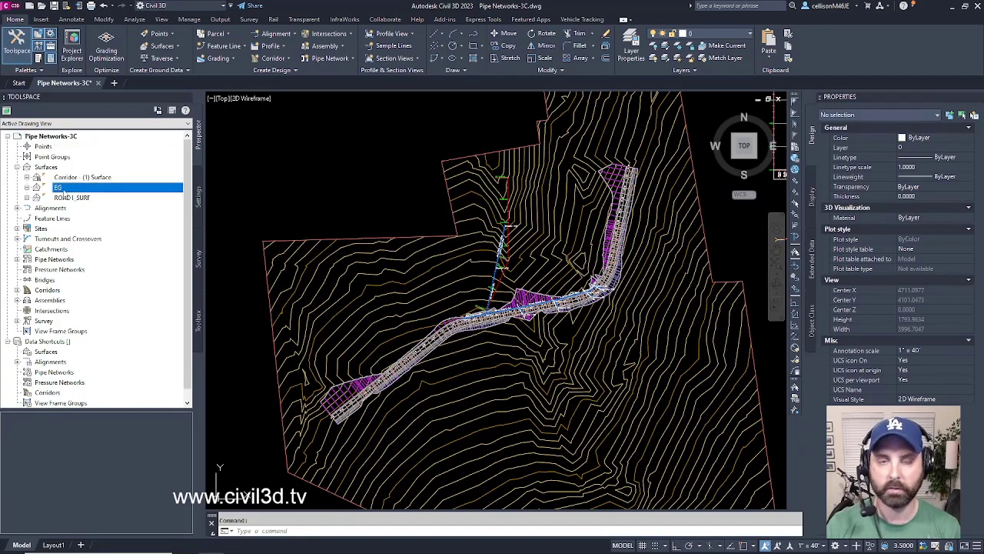
pyautogui.rightClick(74, 192)
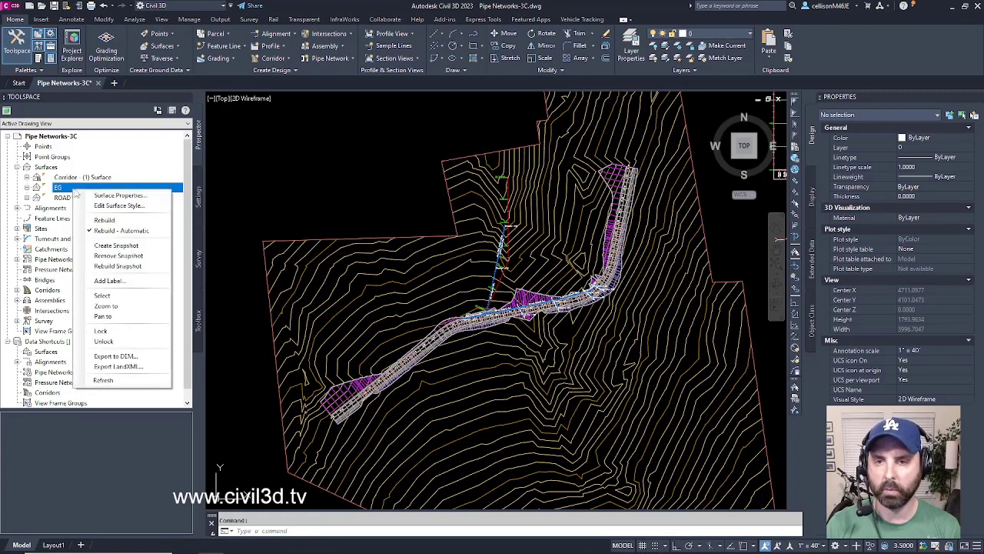
pyautogui.click(122, 299)
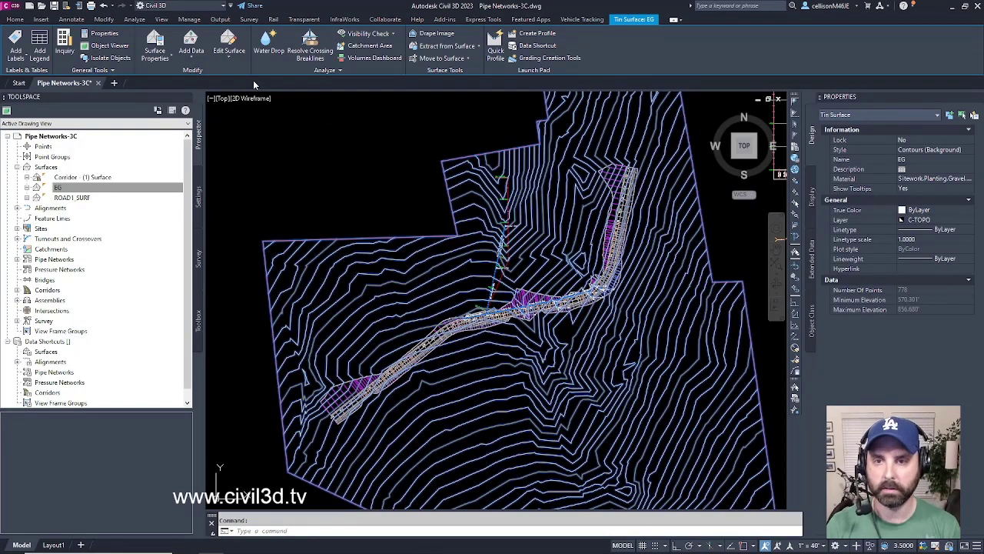
# Clear the EG selection and expand Alignments > Centerline Alignments to show ROAD1 and XC_STORM
pyautogui.press('Escape')
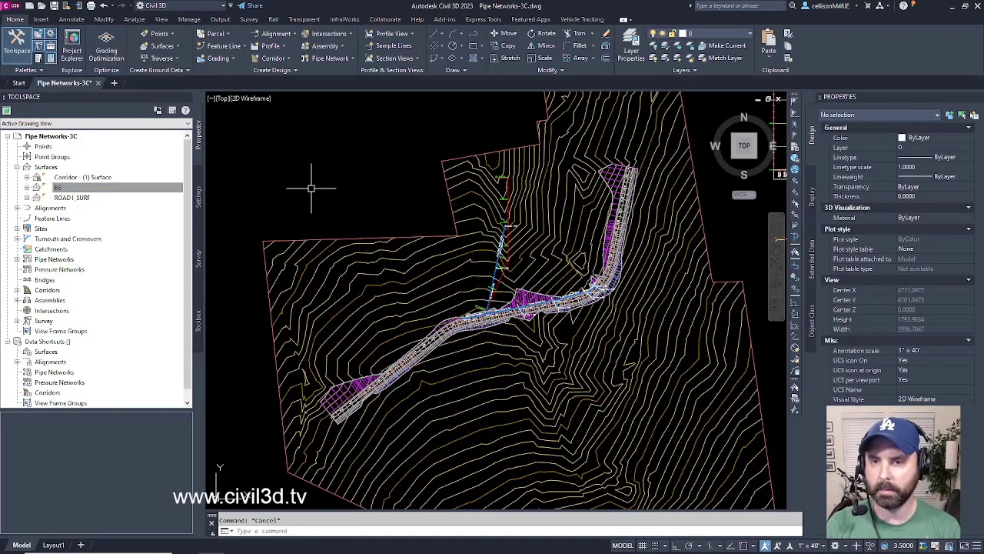
pyautogui.click(146, 190)
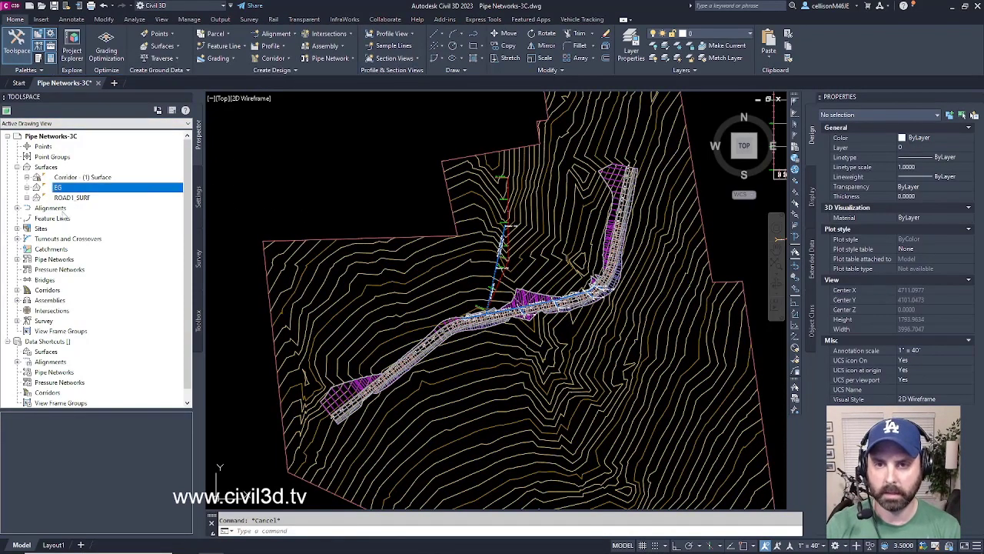
pyautogui.click(17, 208)
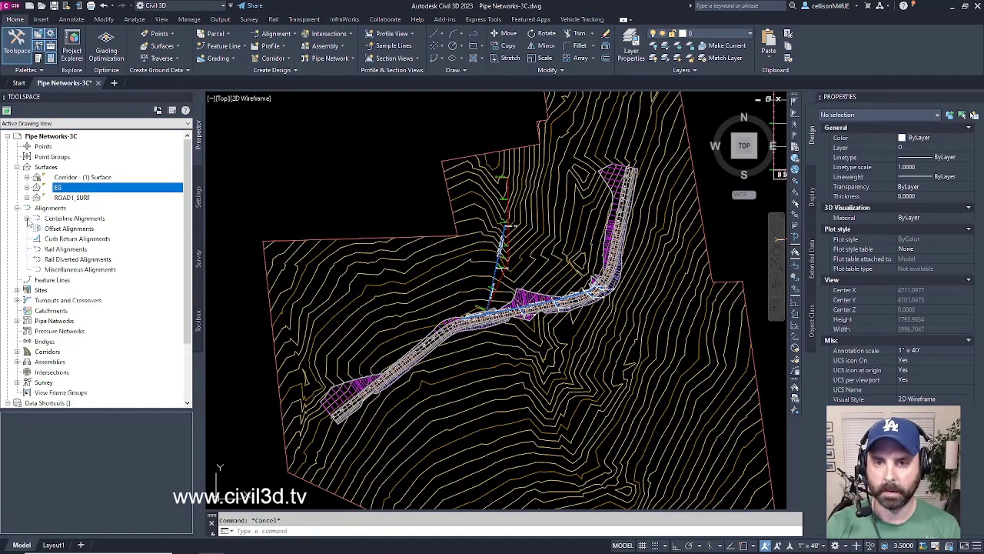
pyautogui.click(27, 218)
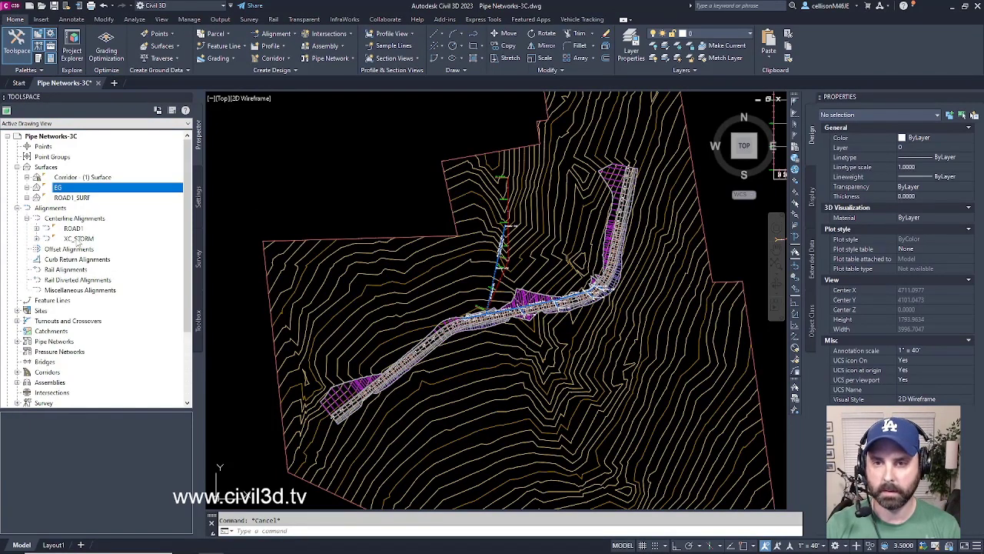
# Select the ROAD1 alignment in the drawing from its Prospector menu, then clear the selection
pyautogui.click(79, 230)
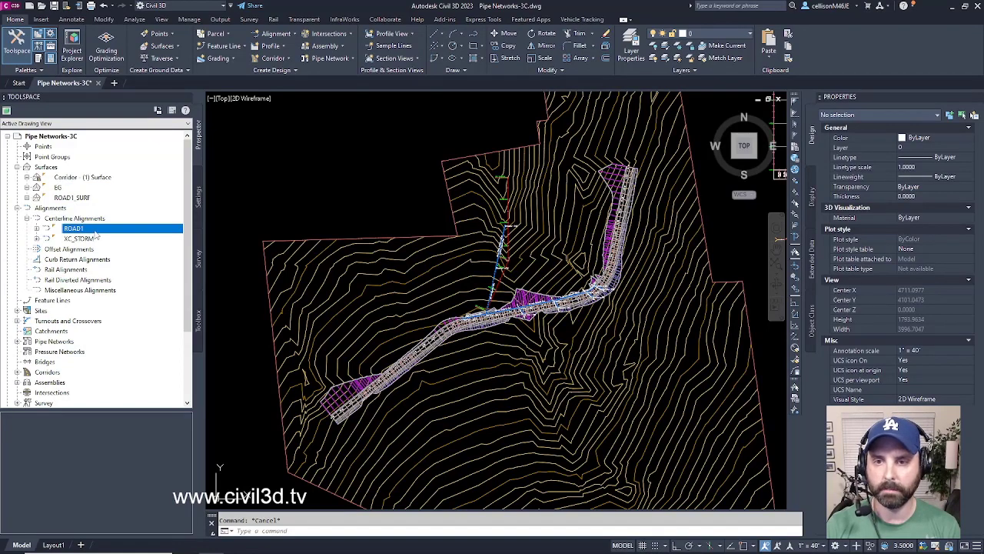
pyautogui.rightClick(96, 232)
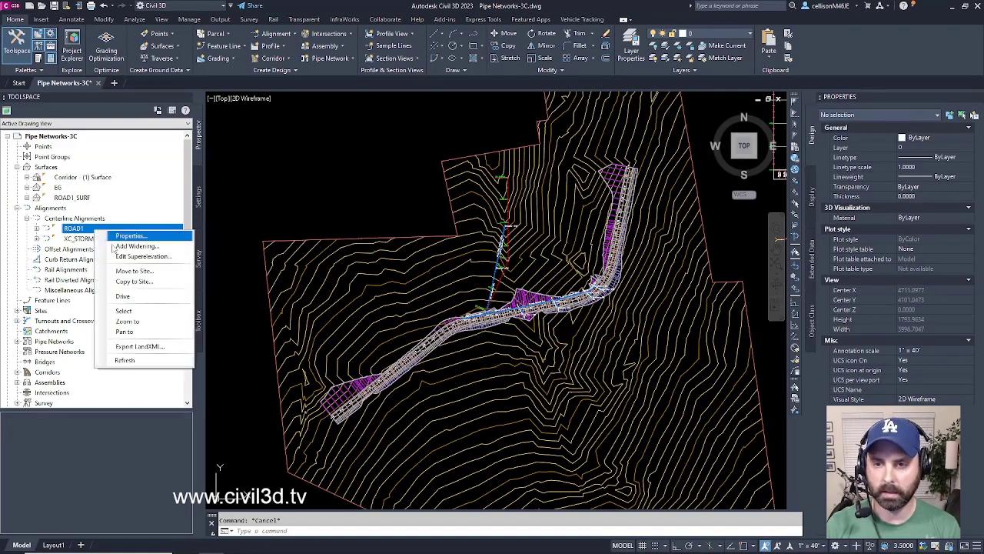
pyautogui.click(125, 311)
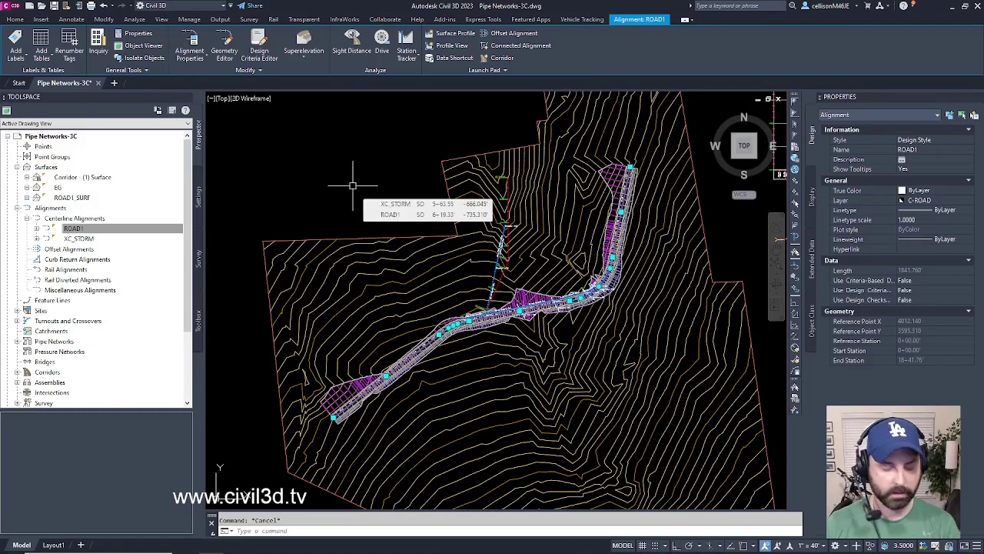
pyautogui.press('Escape')
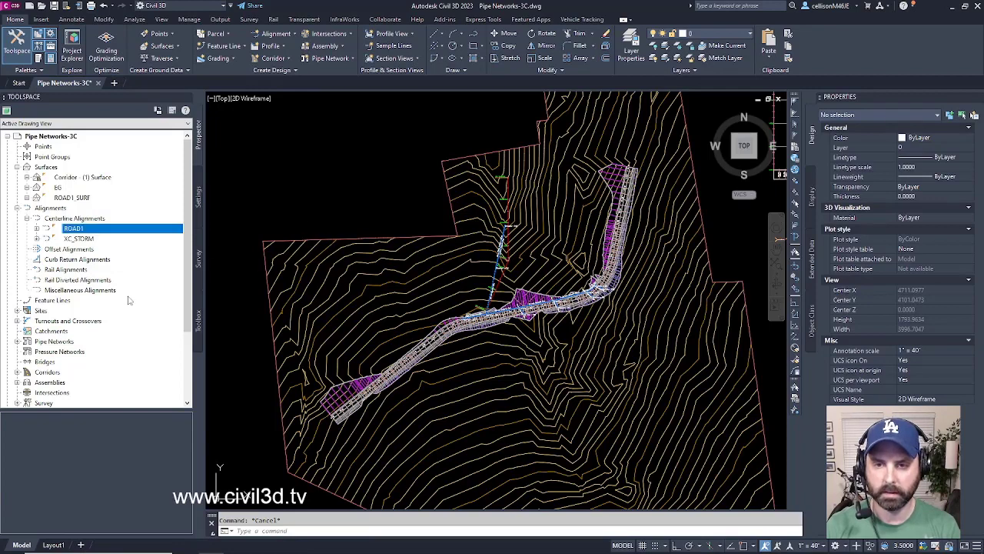
# Expand Pipe Networks > Networks and zoom the drawing to Network - (1)
pyautogui.click(58, 343)
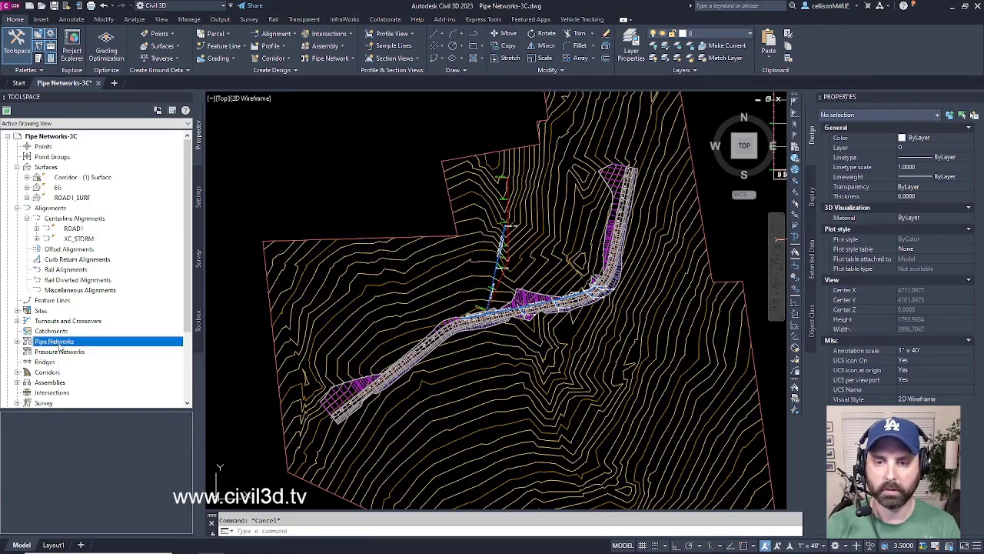
pyautogui.click(18, 342)
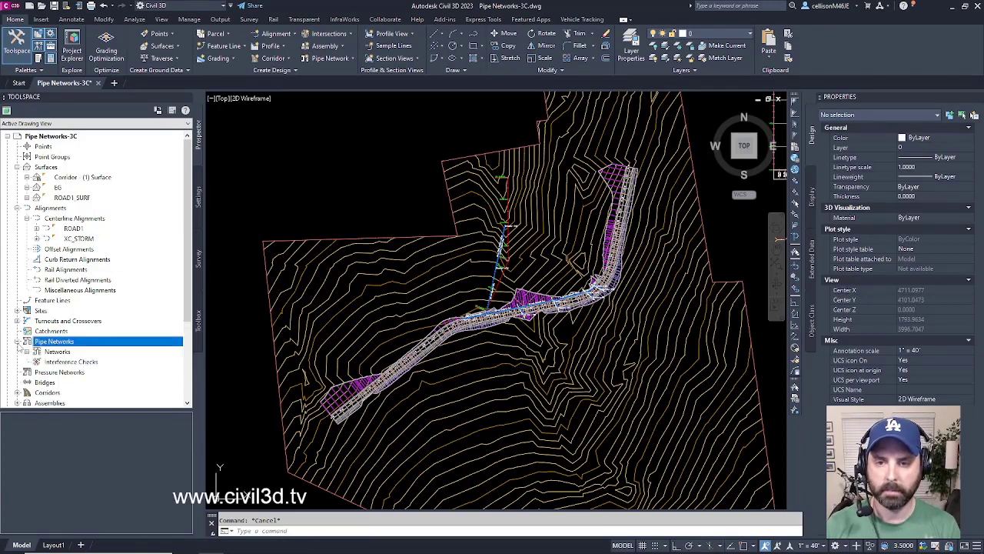
pyautogui.click(27, 351)
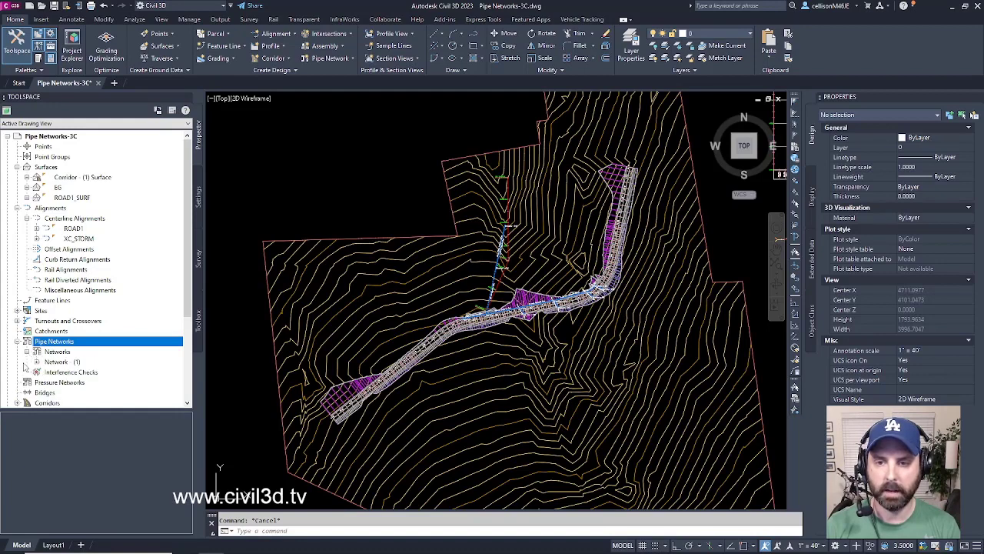
pyautogui.click(62, 363)
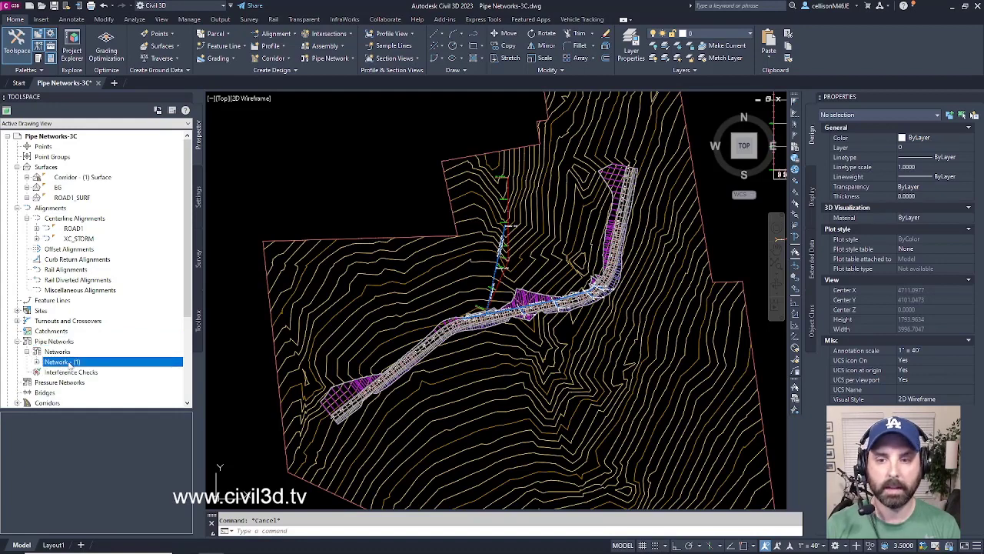
pyautogui.rightClick(82, 366)
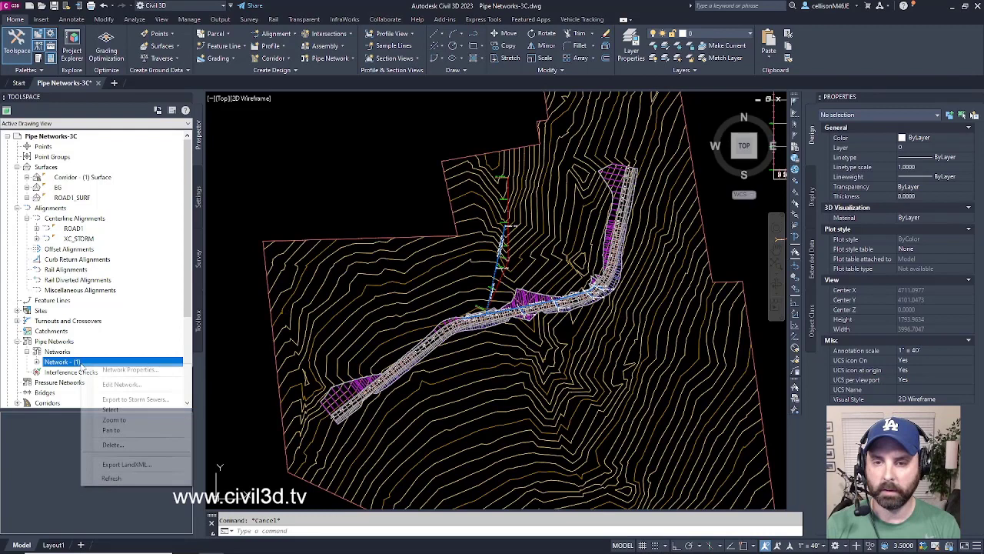
pyautogui.click(134, 422)
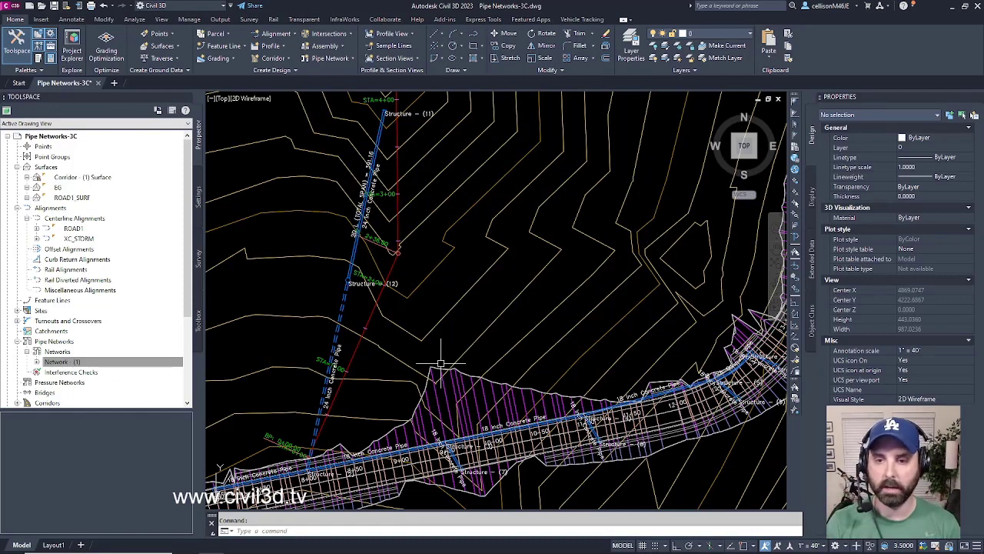
# Select all parts of Network - (1), open its Network Layout Tools, and move the toolbar aside
pyautogui.rightClick(118, 364)
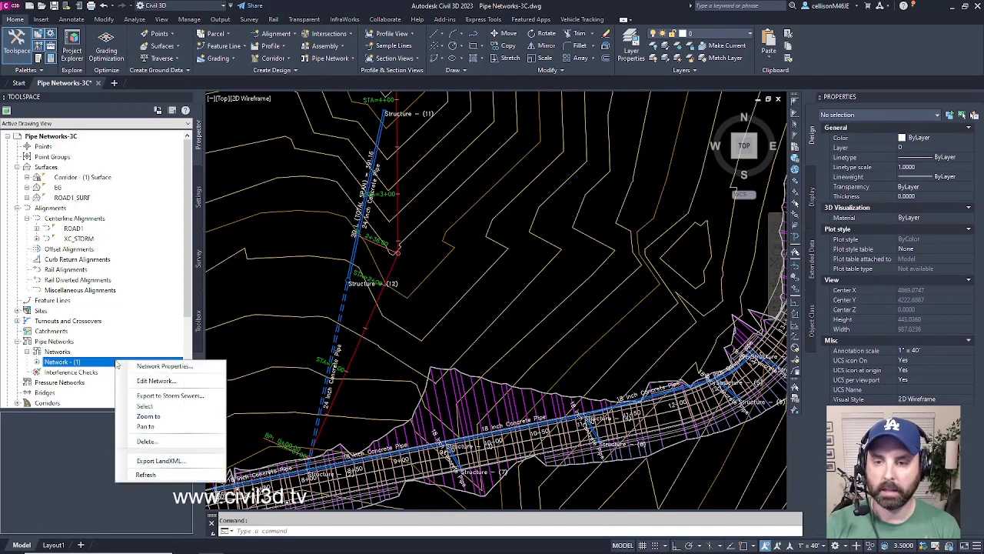
pyautogui.click(162, 408)
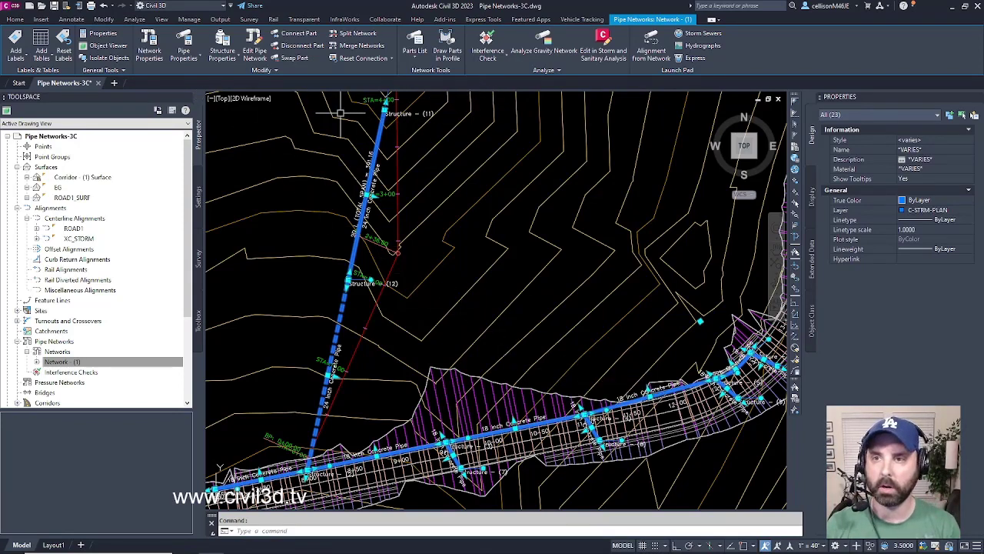
pyautogui.click(256, 54)
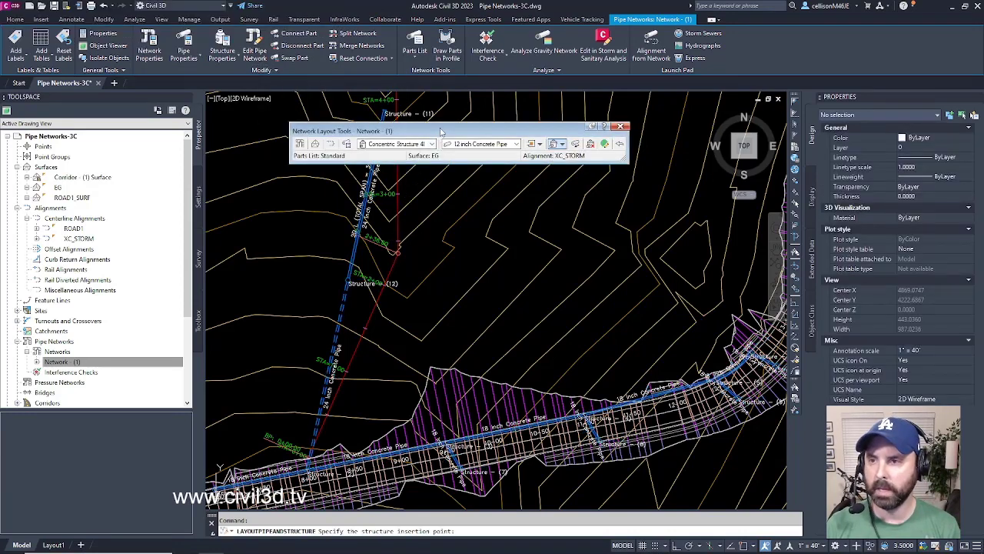
pyautogui.moveTo(442, 132)
pyautogui.mouseDown()
pyautogui.moveTo(560, 253)
pyautogui.moveTo(551, 246)
pyautogui.mouseUp()
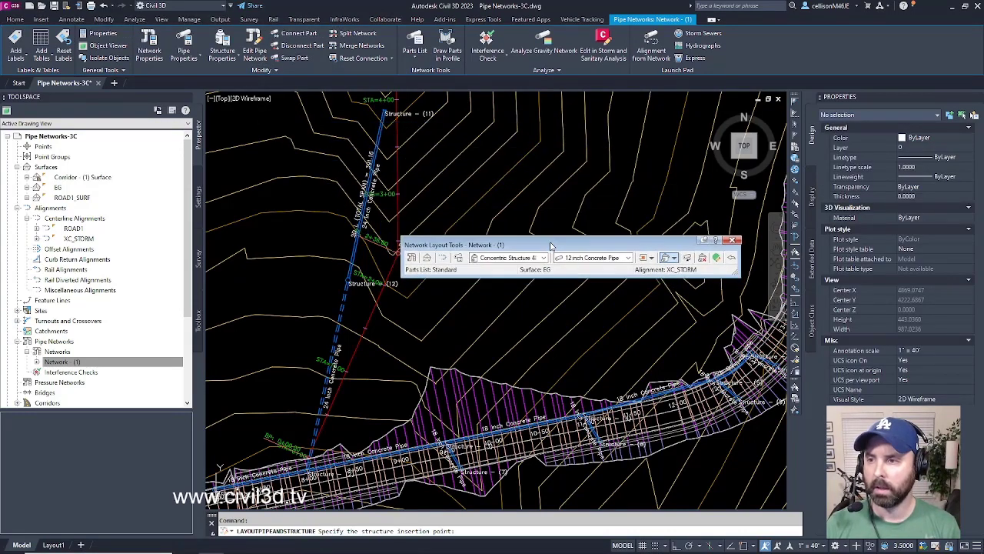
# Show the Panorama structures table for Network - (1), end the layout command, and toggle Panorama off and on
pyautogui.click(716, 258)
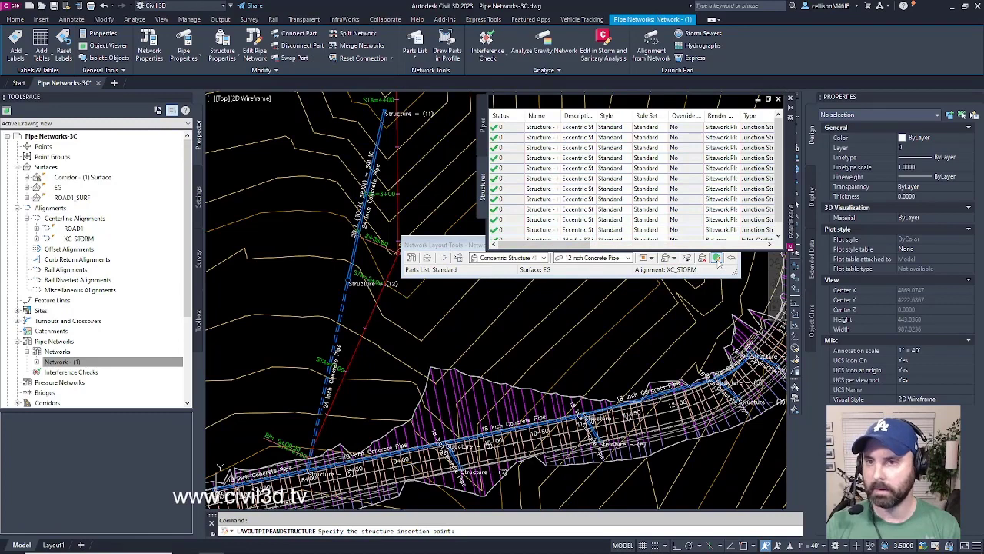
pyautogui.press('Escape')
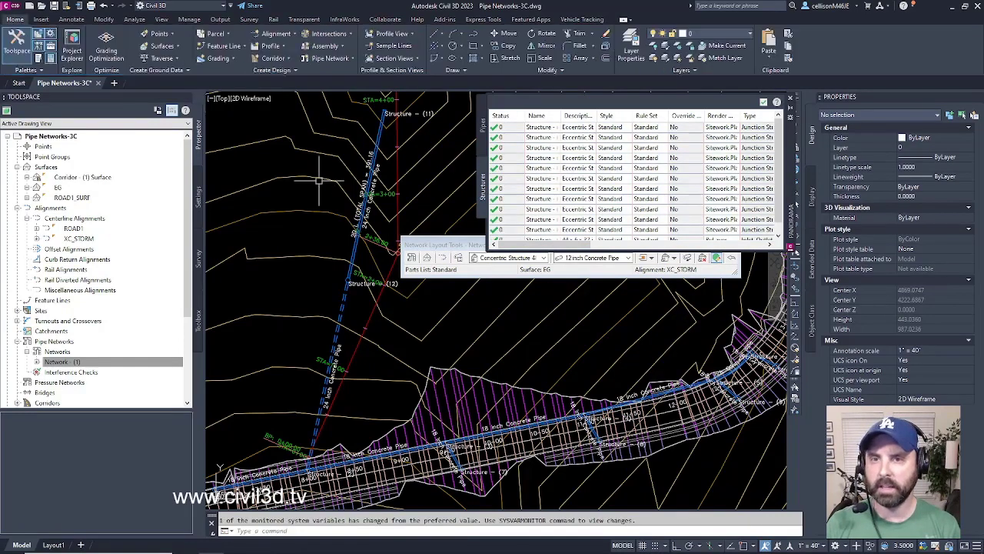
pyautogui.click(173, 111)
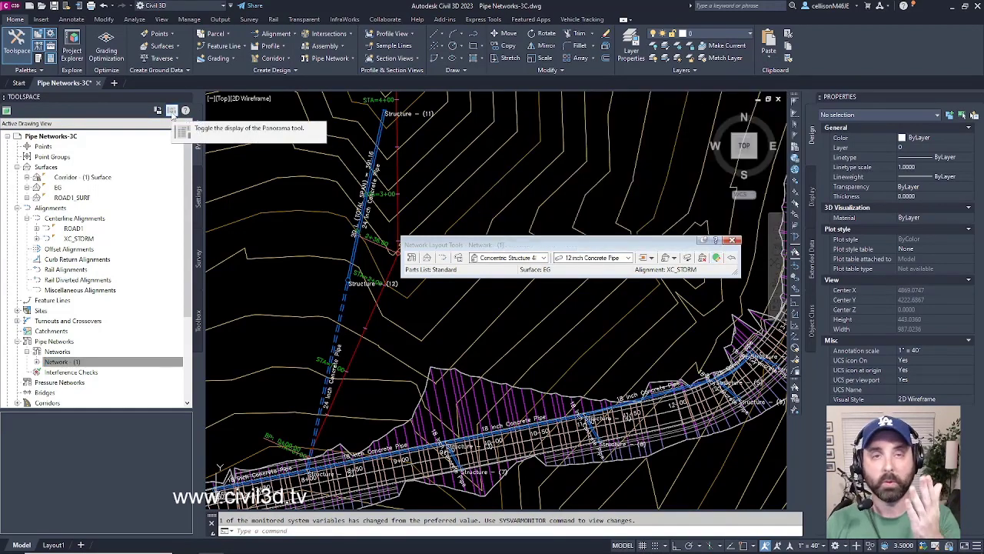
pyautogui.click(172, 110)
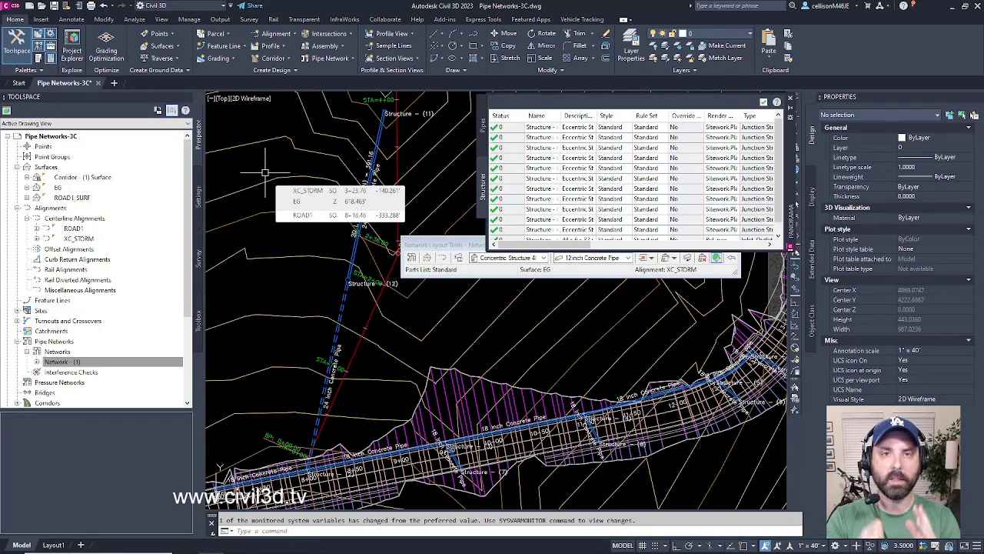
# Close the Panorama table and Network Layout Tools, then scroll the Prospector tree down
pyautogui.scroll(2, 264, 173)
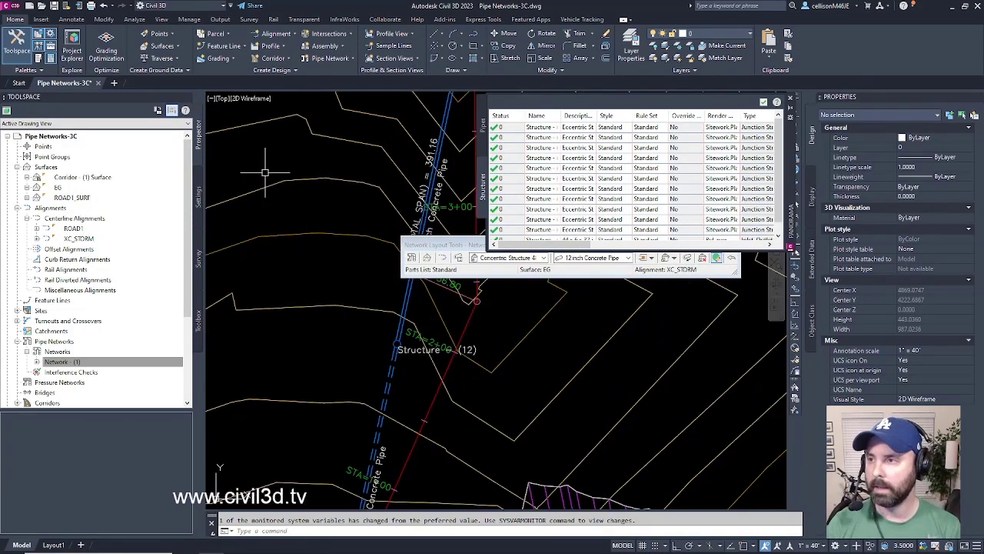
pyautogui.click(791, 100)
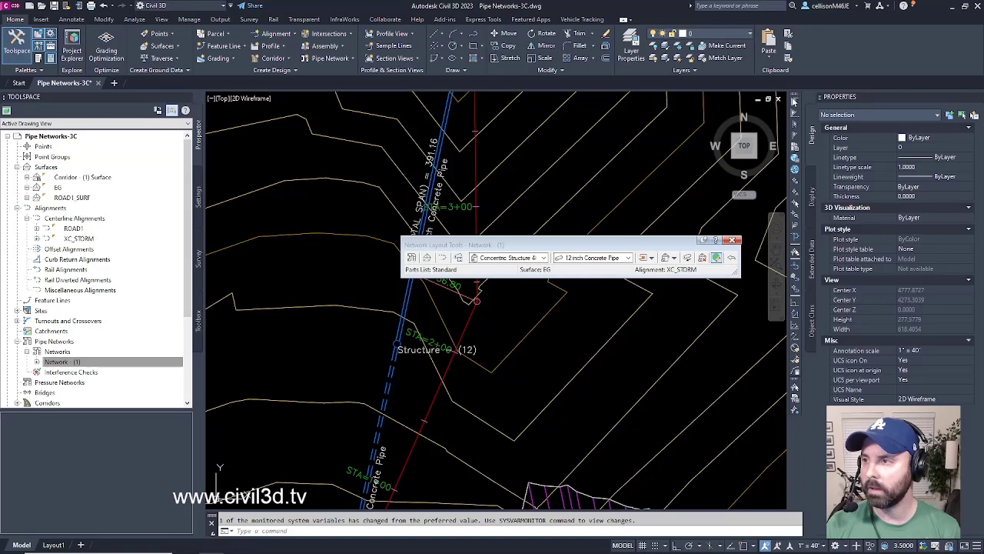
pyautogui.click(735, 241)
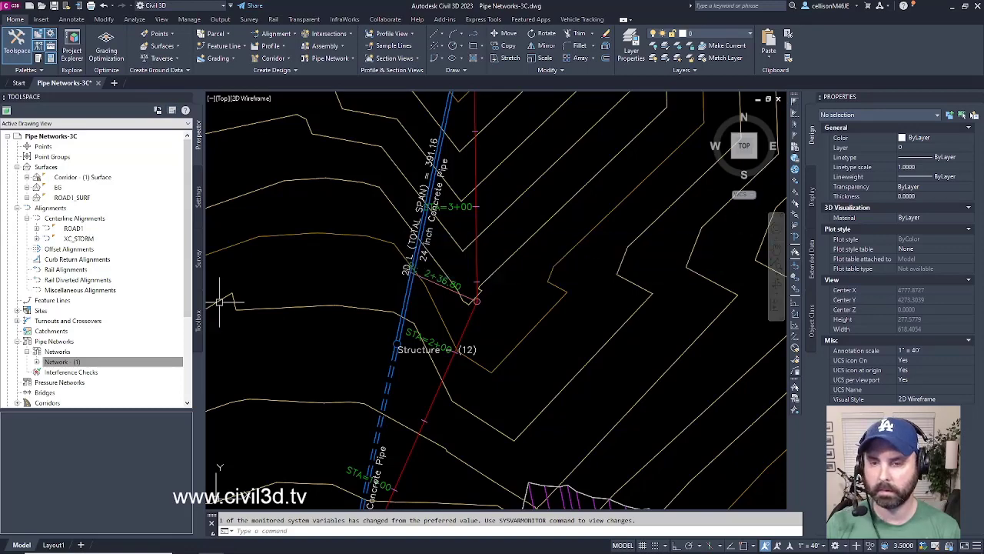
pyautogui.scroll(-1, 186, 235)
pyautogui.moveTo(187, 234); pyautogui.dragTo(191, 319)
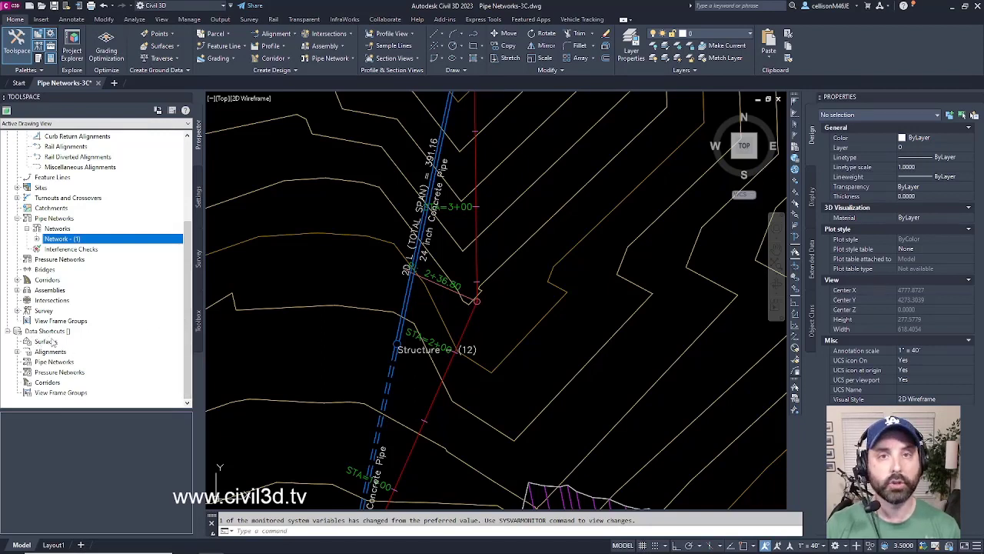
pyautogui.moveTo(54, 342); pyautogui.dragTo(76, 350)
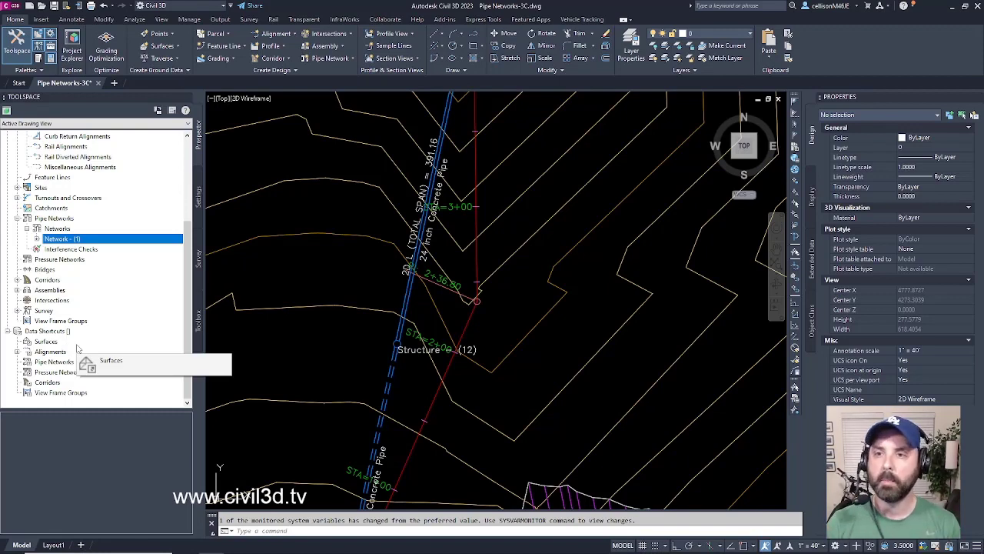
pyautogui.moveTo(77, 350); pyautogui.dragTo(81, 358)
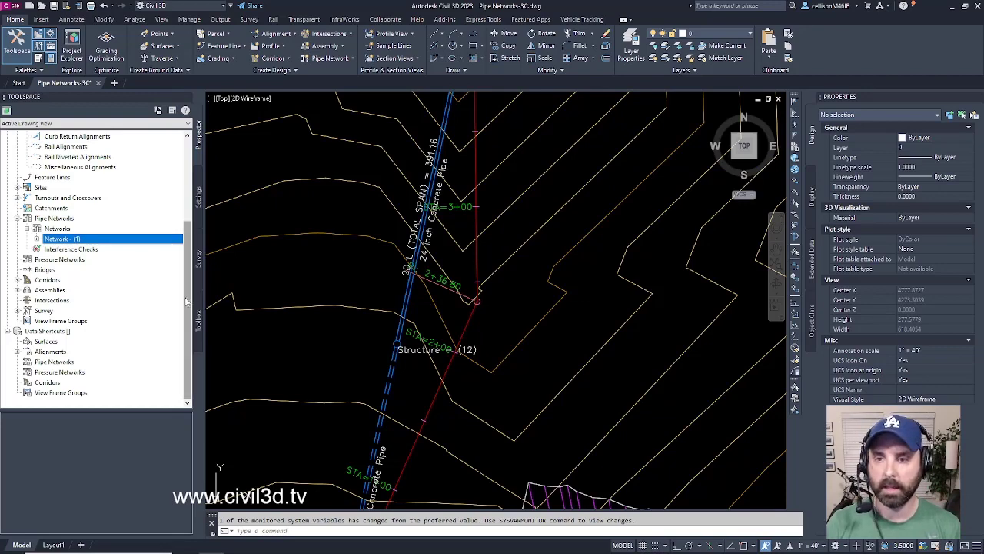
pyautogui.moveTo(186, 302); pyautogui.dragTo(186, 217)
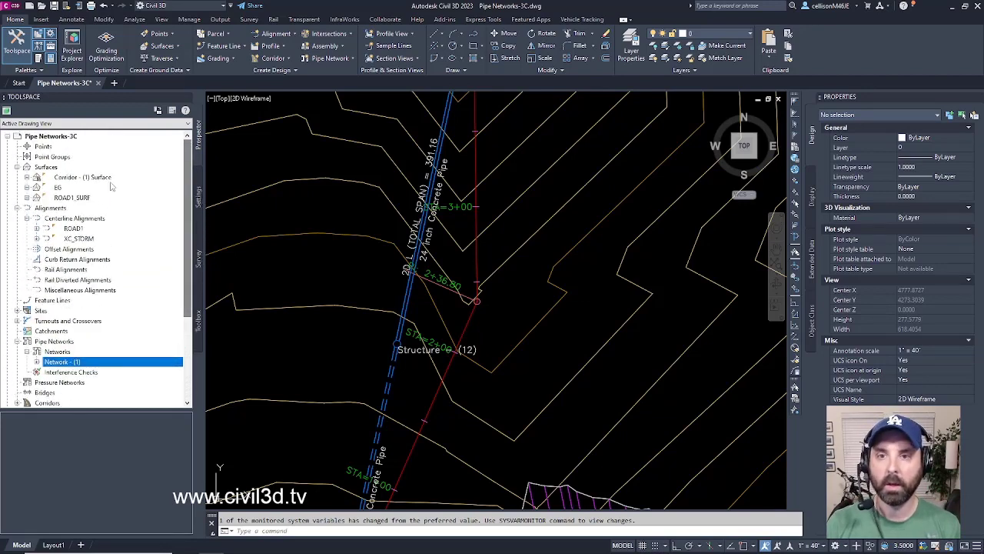